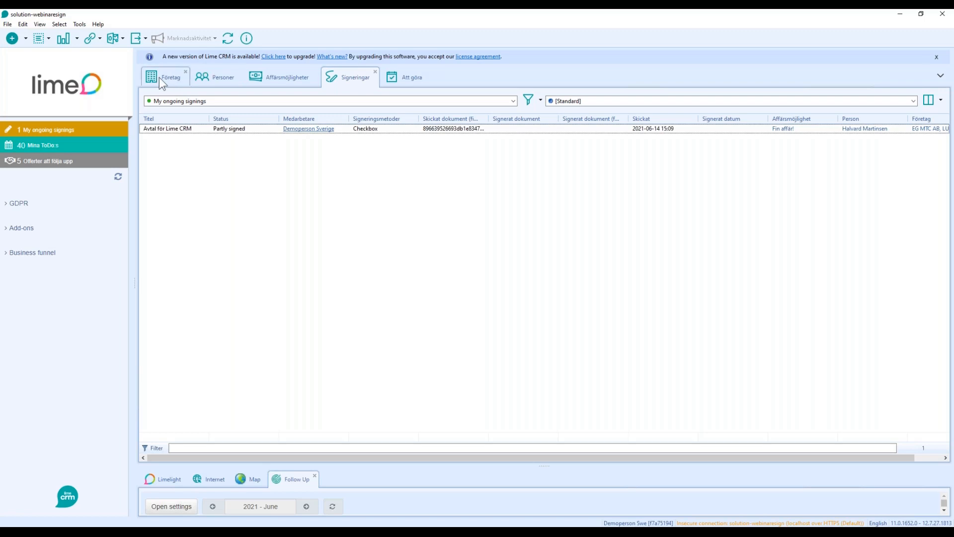
Look at the EG MTC AB deal record in the business opportunities list and close it.
left_click(271, 73)
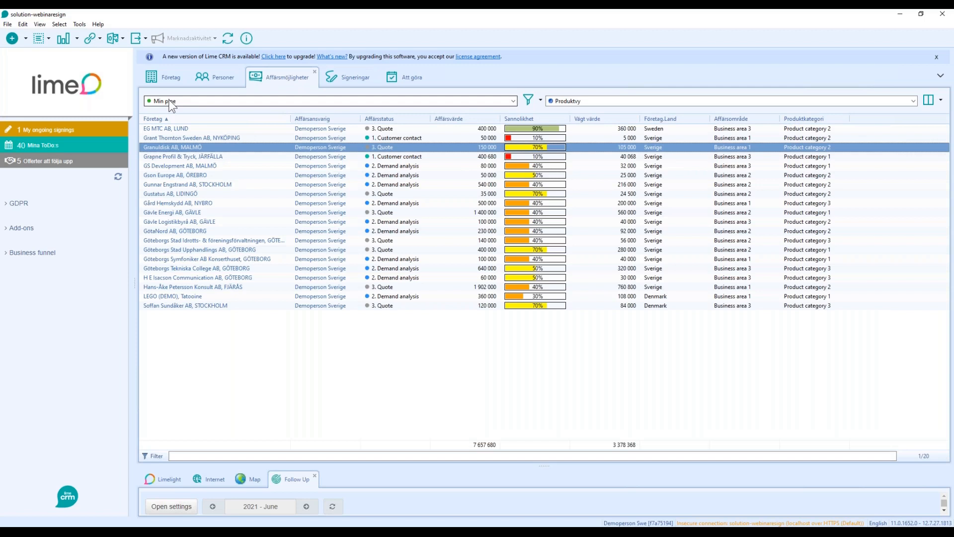
left_click(234, 128)
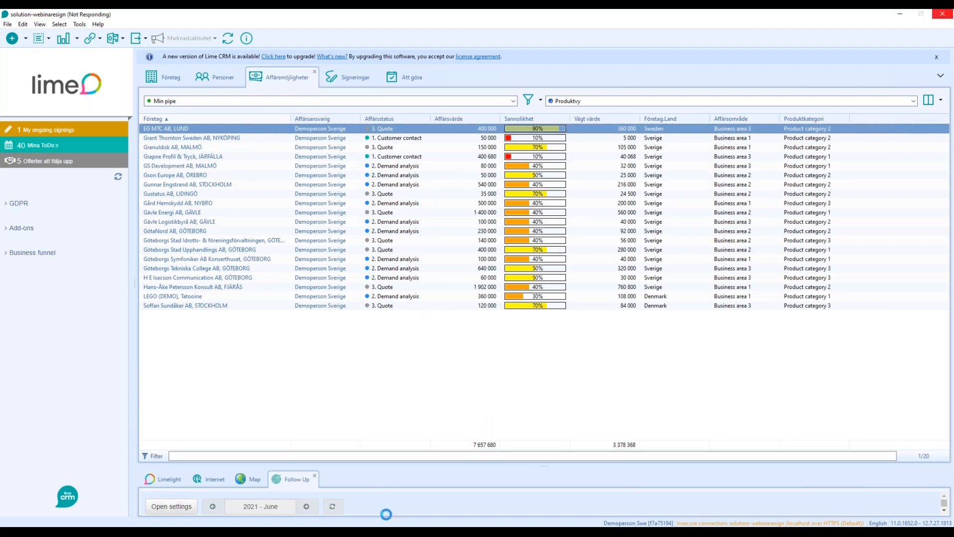
mouse_move(400, 532)
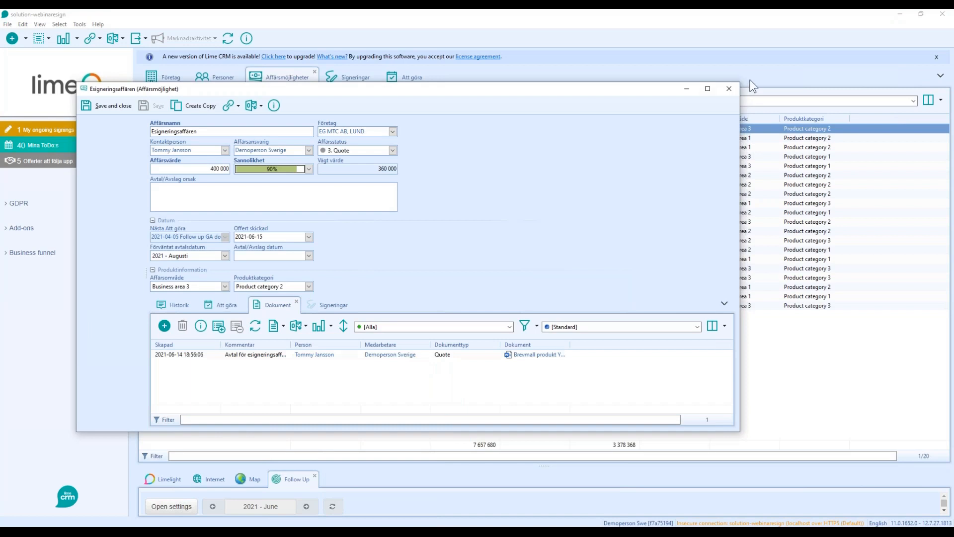
left_click(727, 90)
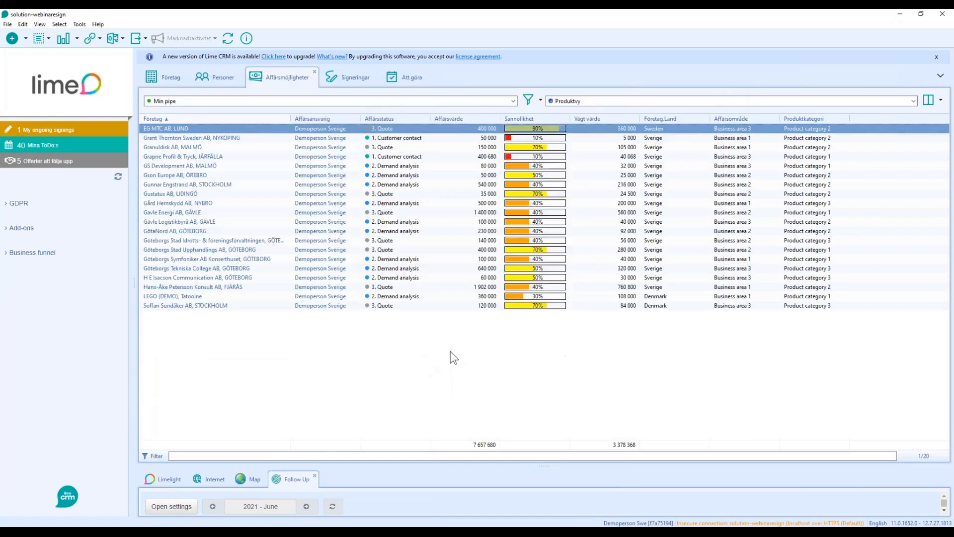
Open the EG MTC AB company record and open its "Agreement additional functionality" PDF document record.
left_click(181, 129)
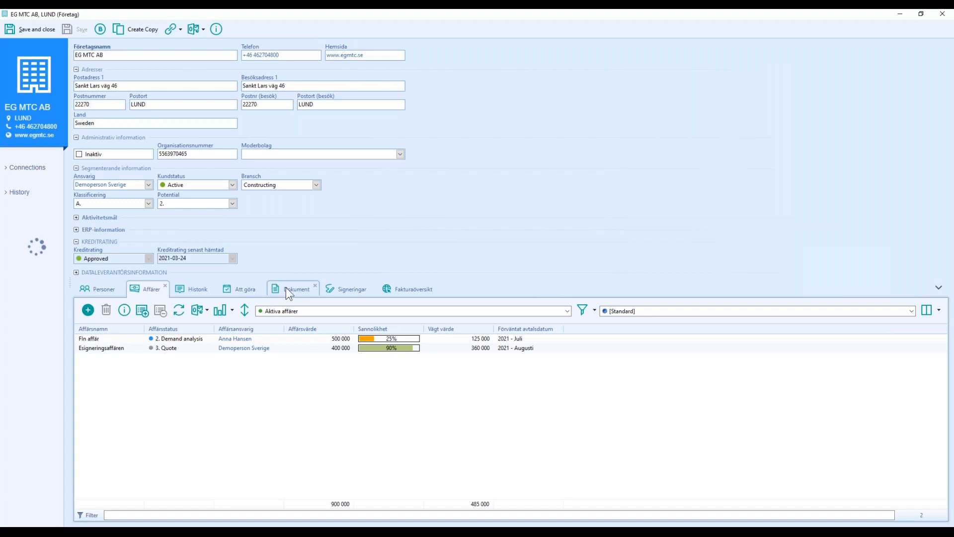
left_click(286, 290)
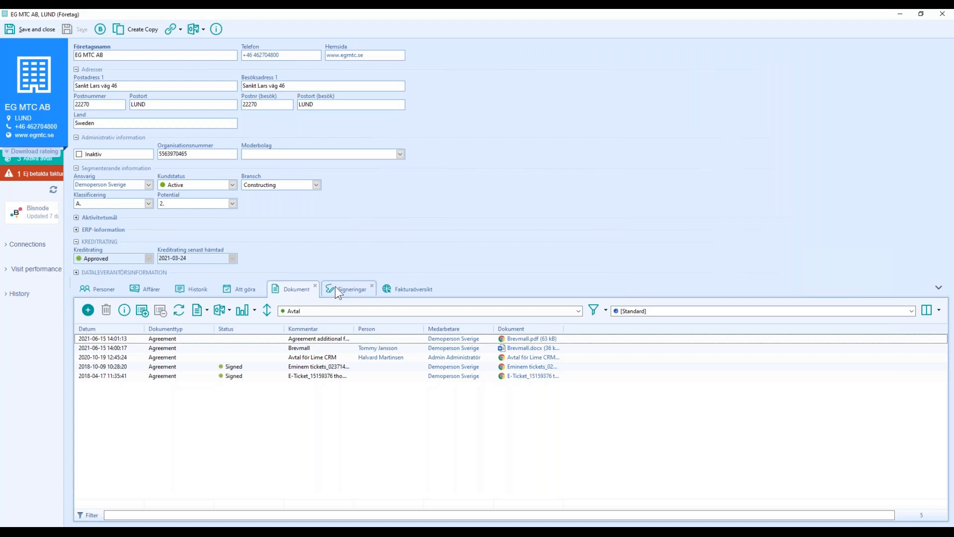
left_click(264, 350)
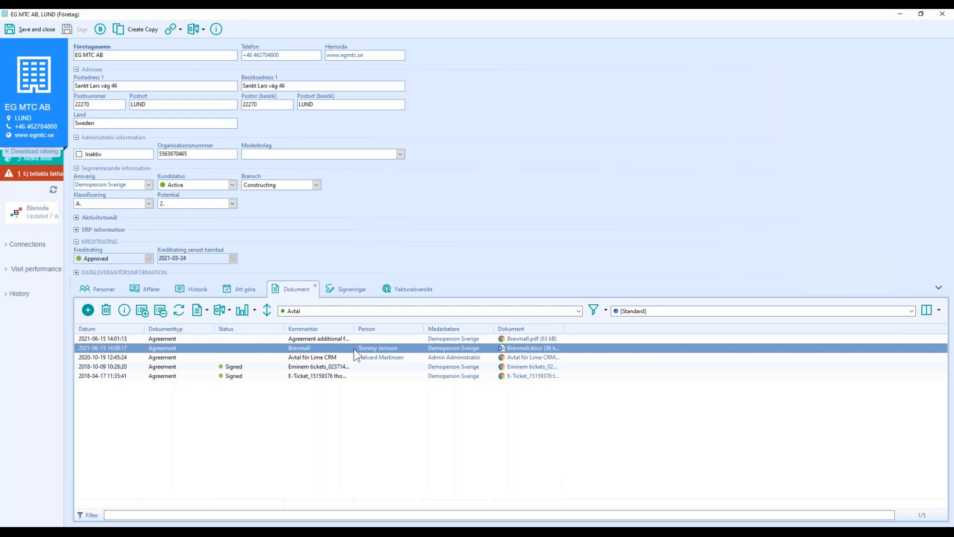
left_click(208, 312)
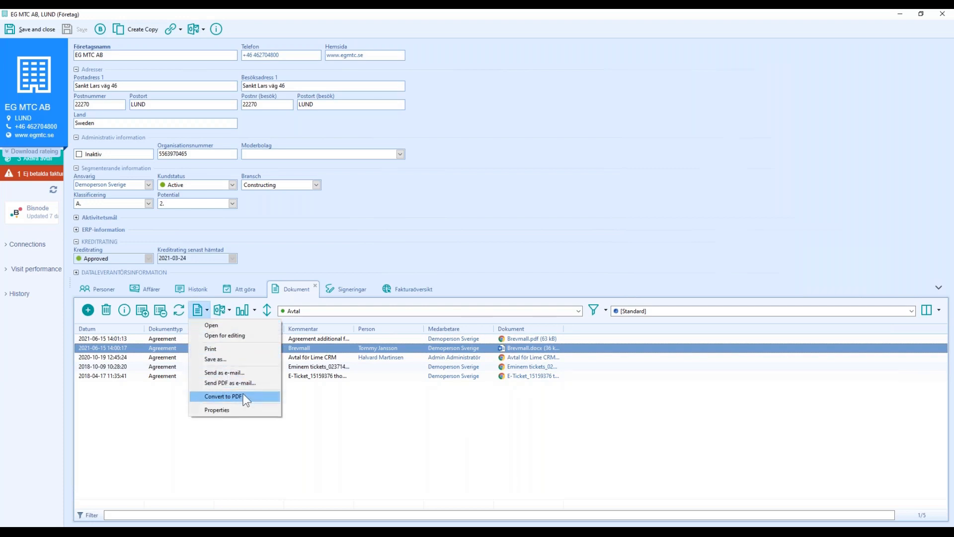
left_click(365, 341)
double_click(364, 341)
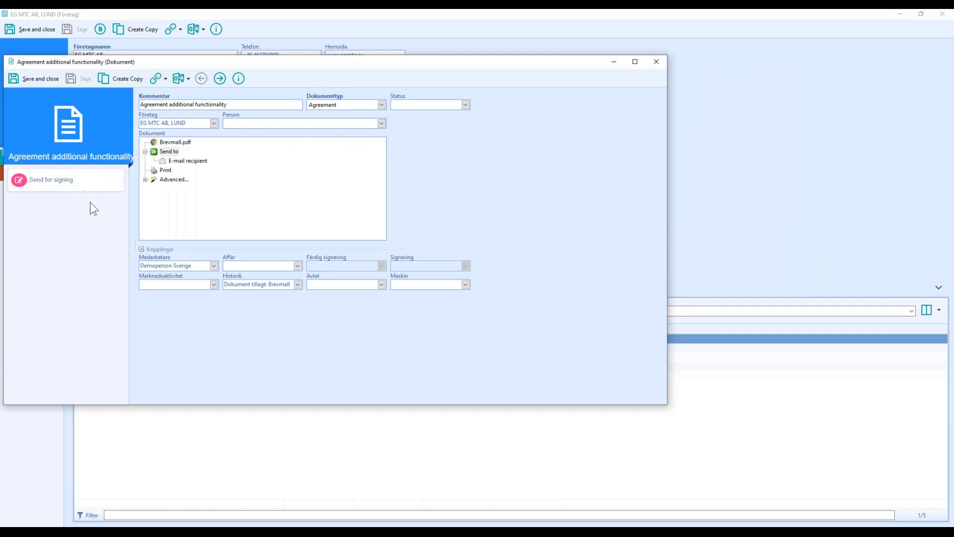
Start a signing request with the subject "Please sign: Additional functionality" and add the third listed contact person as a signer.
left_click(68, 185)
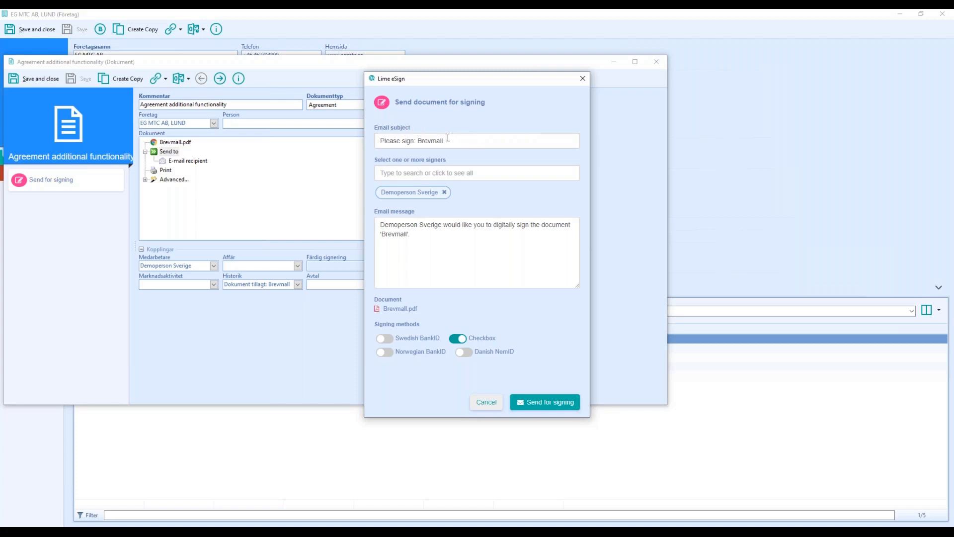
double_click(431, 140)
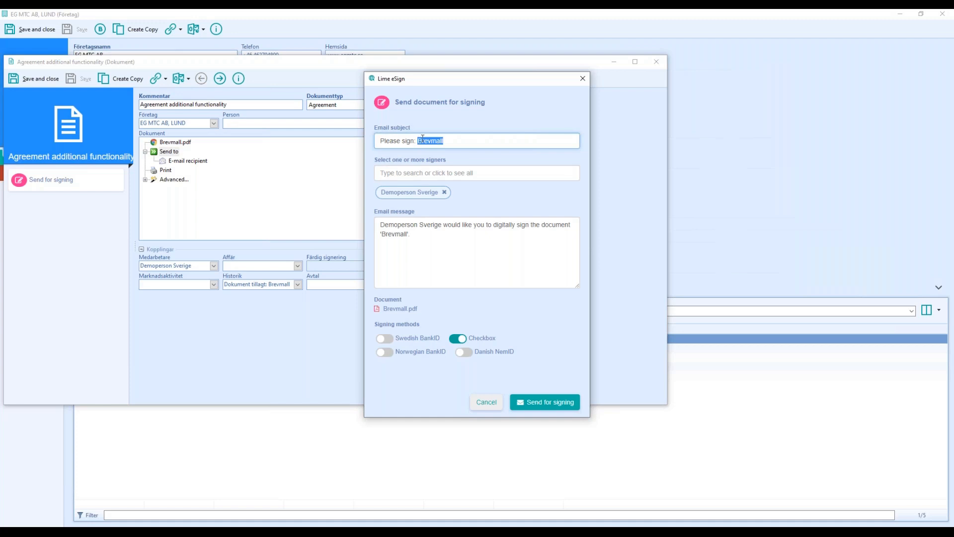
type("Additional functionalu")
key("BackSpace")
type("ity")
left_click(429, 171)
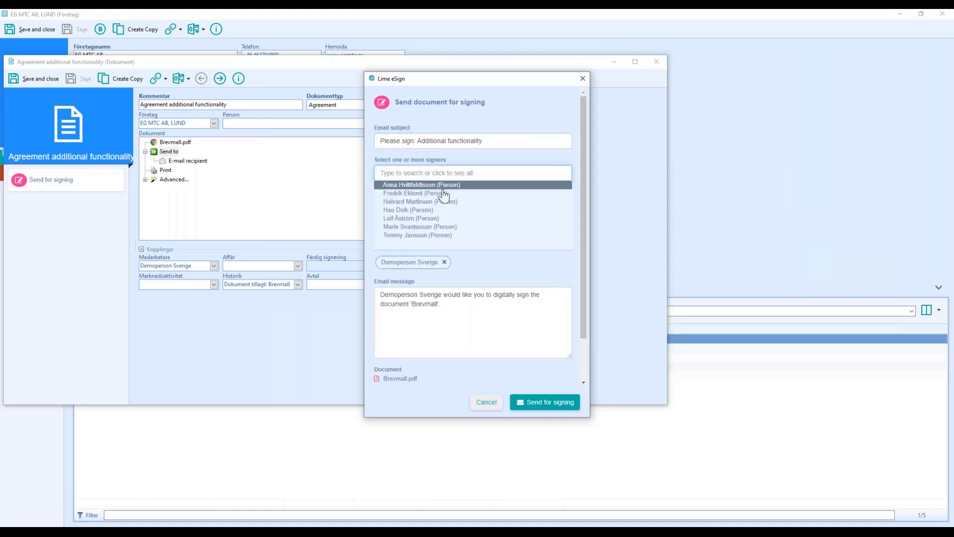
left_click(427, 202)
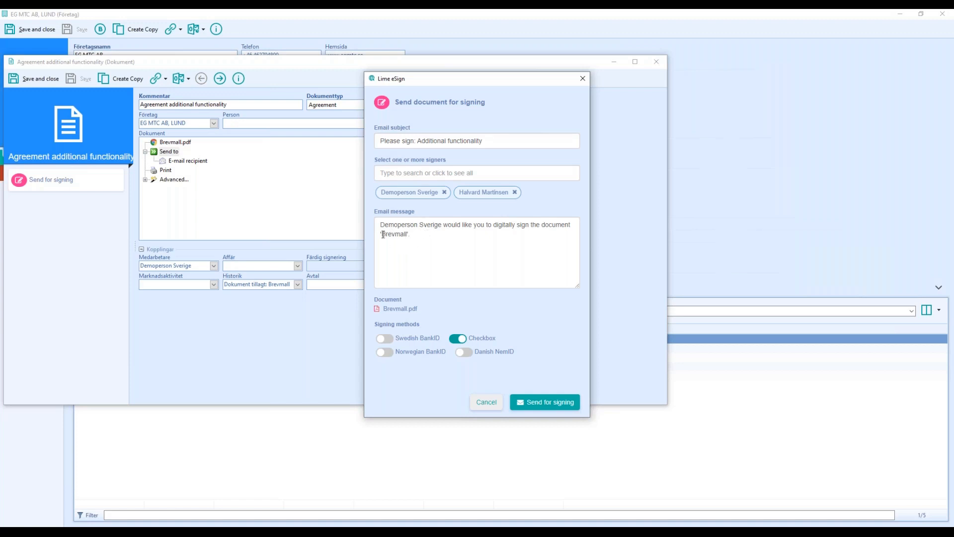
Replace the email message with a first-name greeting to the added signer and "Please see the document and when you´re ready, click sign :)".
left_click(414, 234)
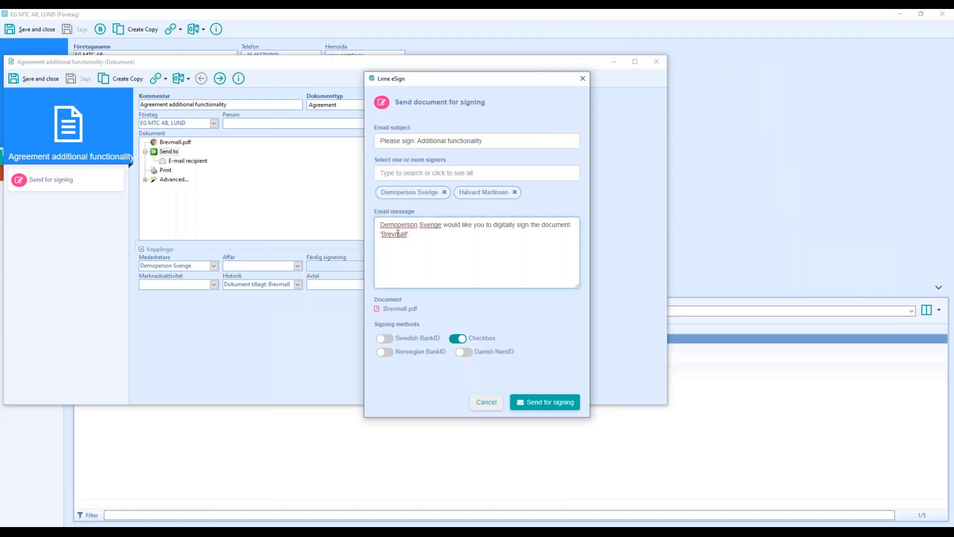
left_click_drag(414, 233, 381, 219)
type("Hi Halvard,")
key("Return")
type("as")
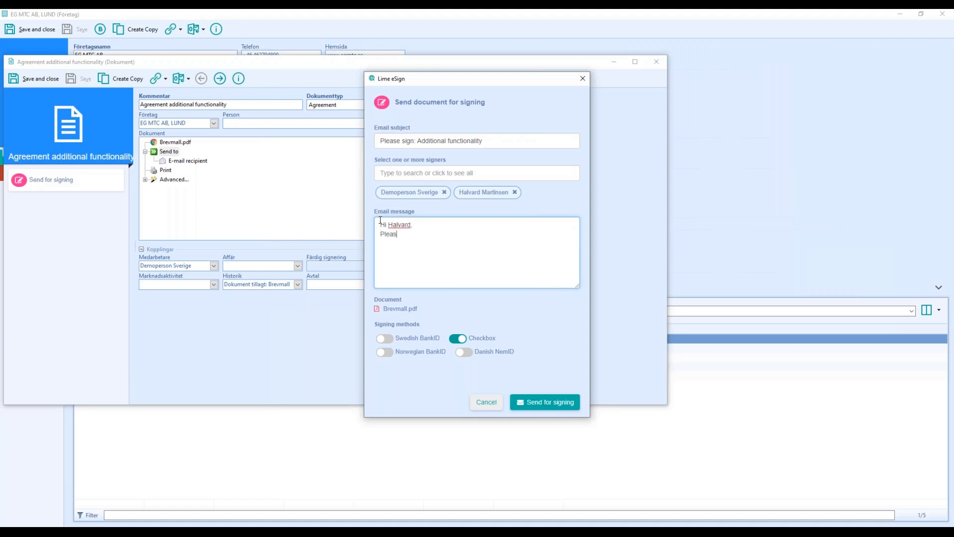
type("e see the document and when you're ready")
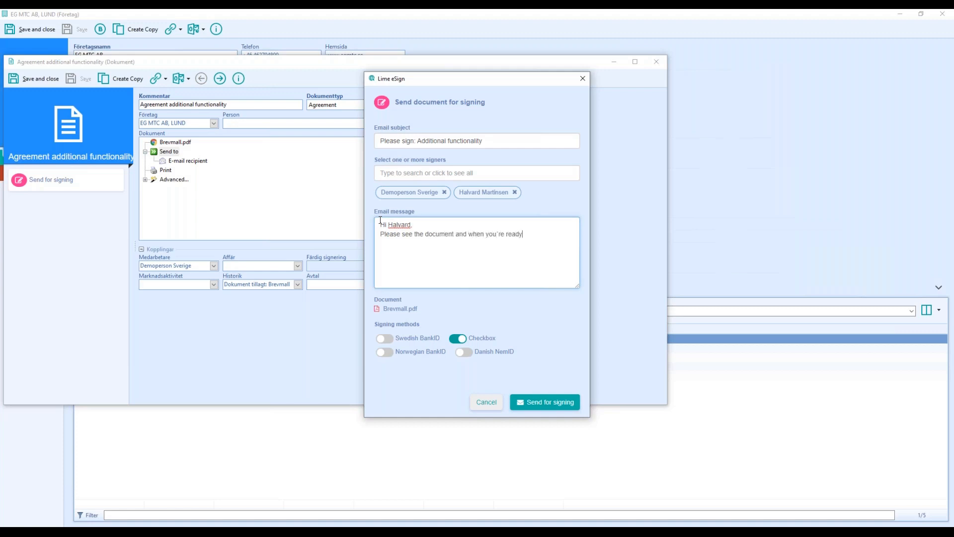
type(", click")
type(" sing :)")
key("BackSpace")
key("BackSpace")
type("gn :)")
Send the document for signing with Checkbox as the only signing method and choose to sign it immediately.
left_click(386, 341)
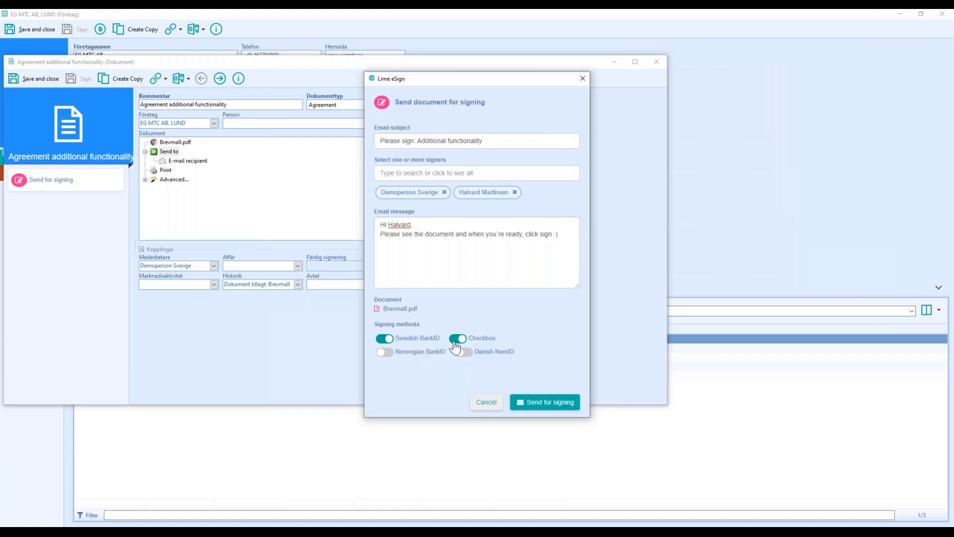
left_click(386, 340)
left_click(545, 404)
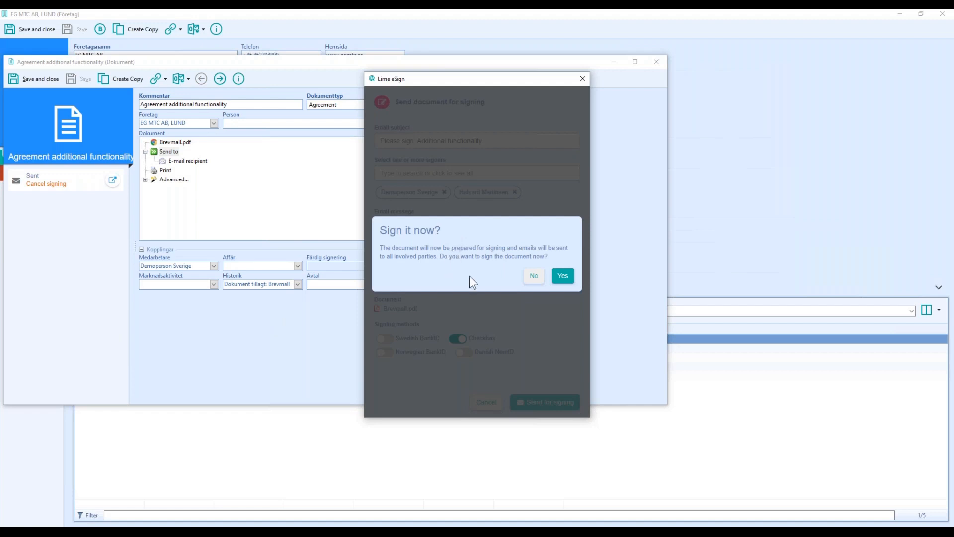
left_click(564, 276)
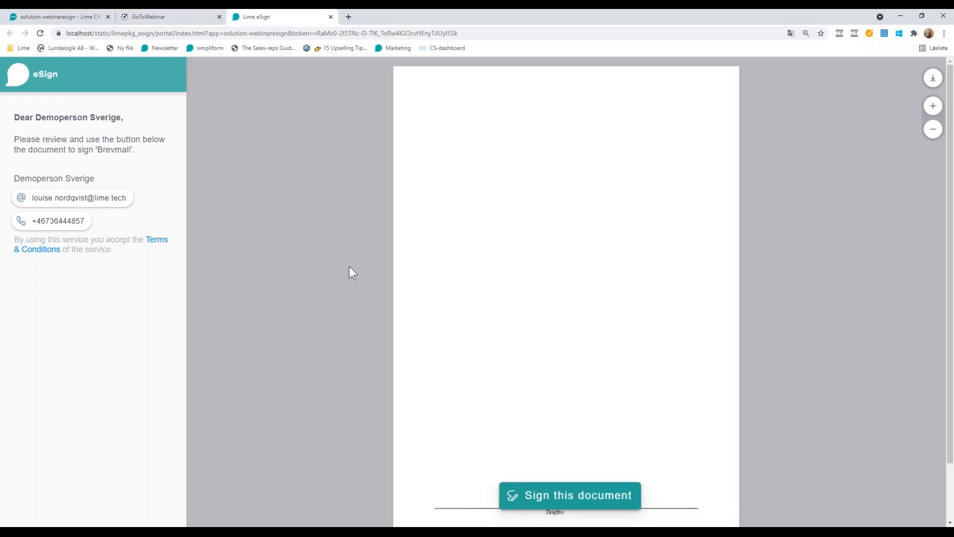
Review the document in the eSign portal and sign it, accepting both the legally binding signature and the data storage consent.
scroll(472, 346, "down", 1)
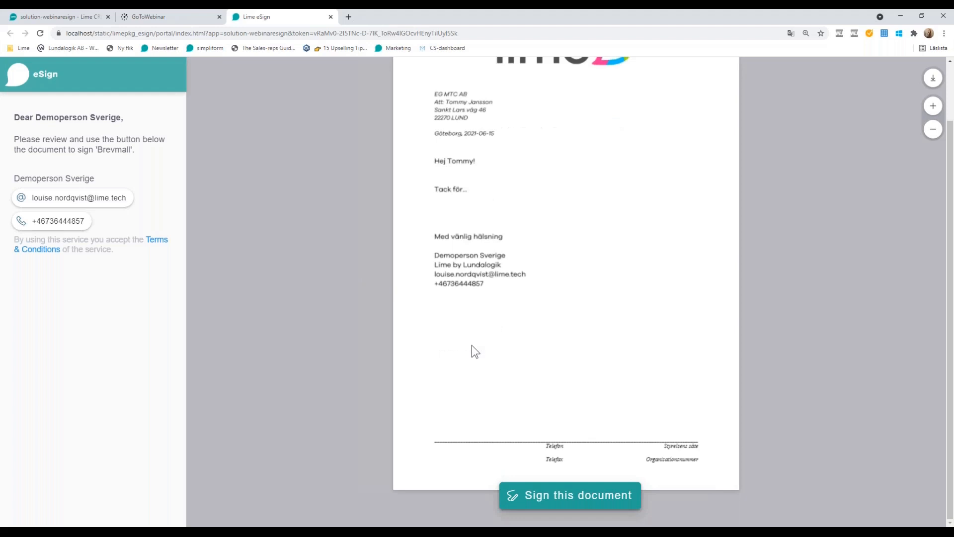
scroll(473, 345, "up", 1)
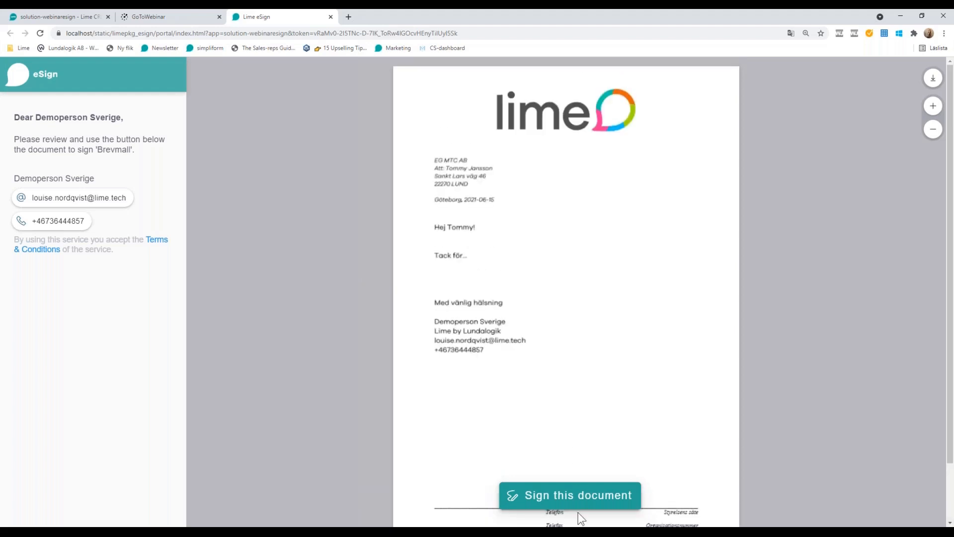
left_click(530, 499)
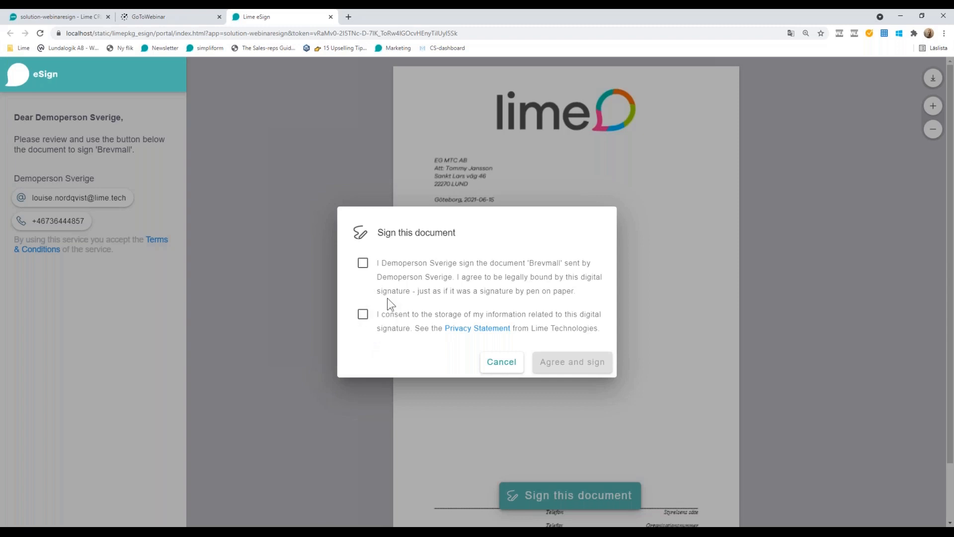
left_click(363, 263)
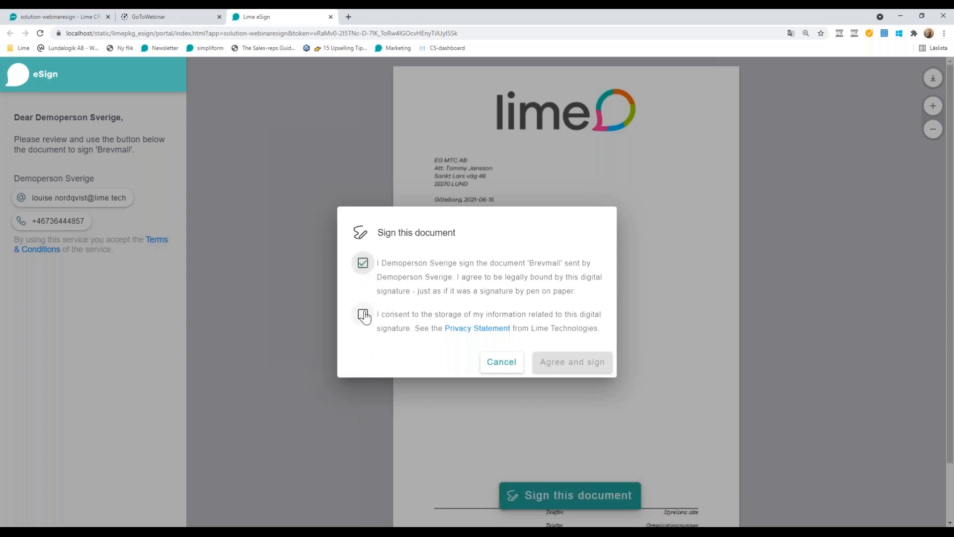
left_click(363, 314)
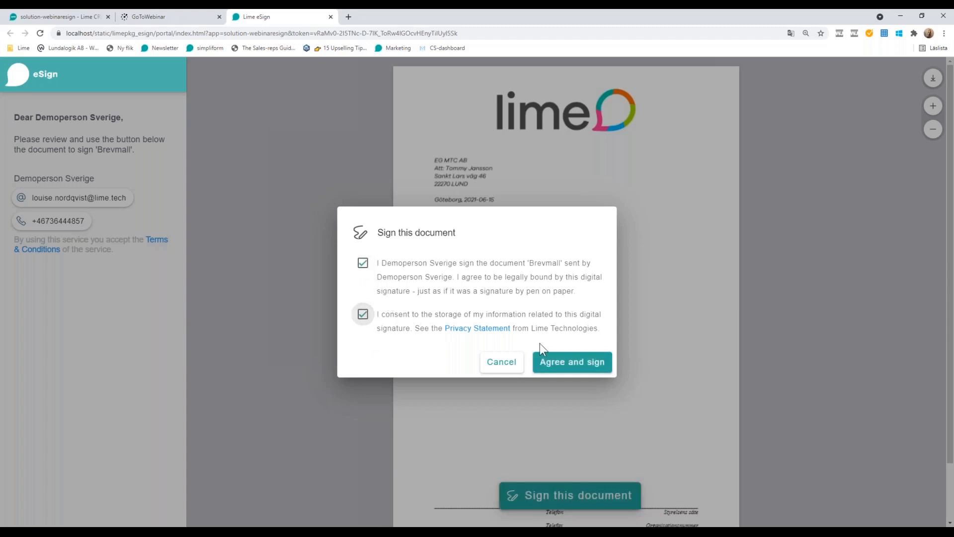
left_click(577, 374)
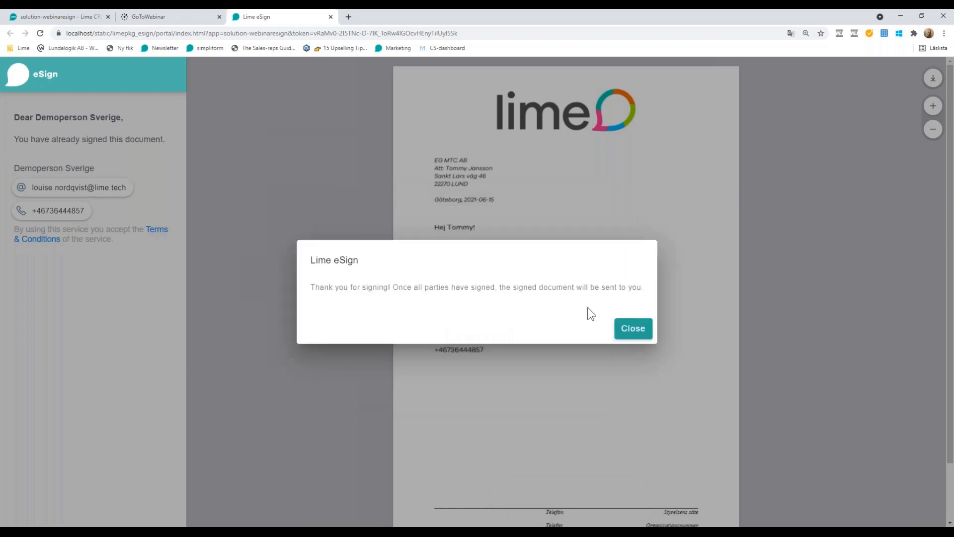
left_click(633, 329)
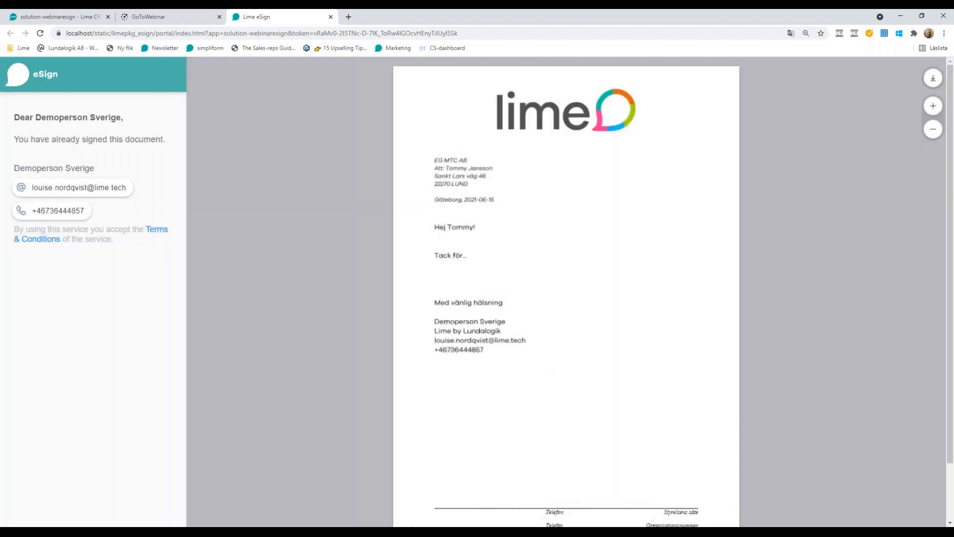
Switch back to the EG MTC AB company record in Lime CRM and check its signings.
left_click(400, 532)
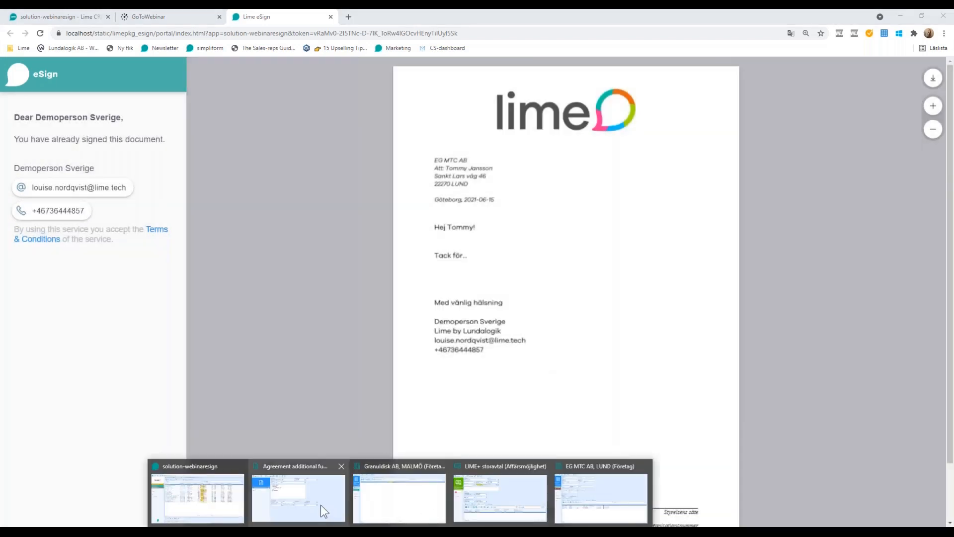
left_click(589, 489)
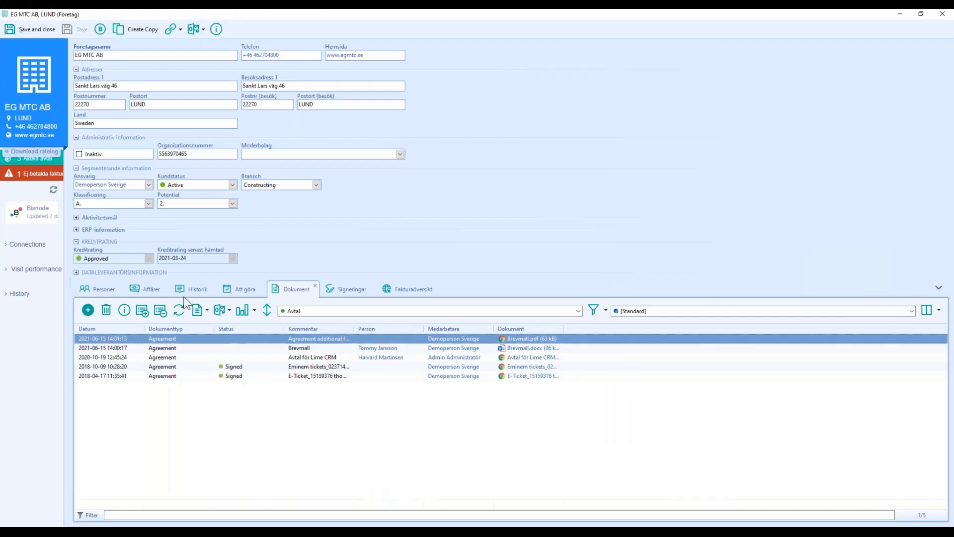
left_click(343, 293)
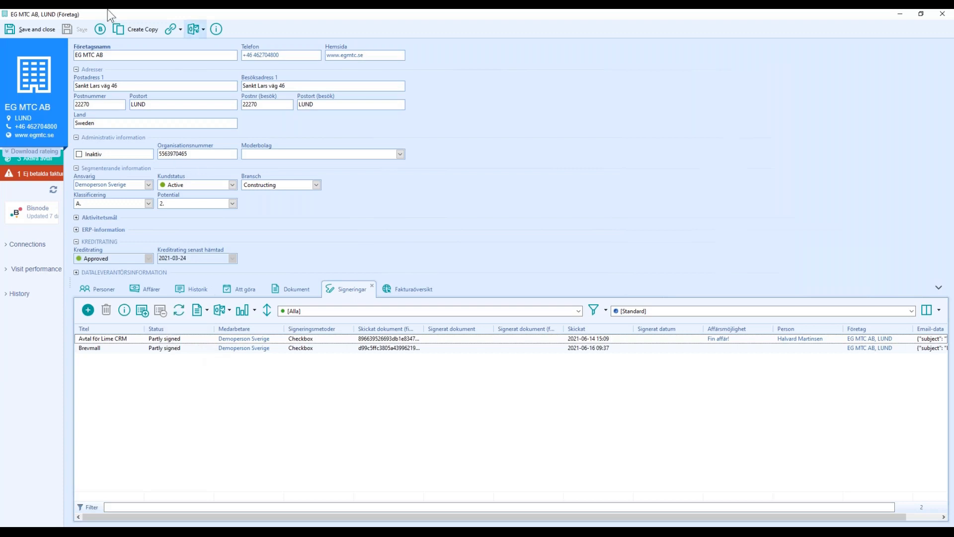
Return to the main Lime CRM window, refresh the signings list and check it with the "My ongoing signings" filter.
left_click(348, 512)
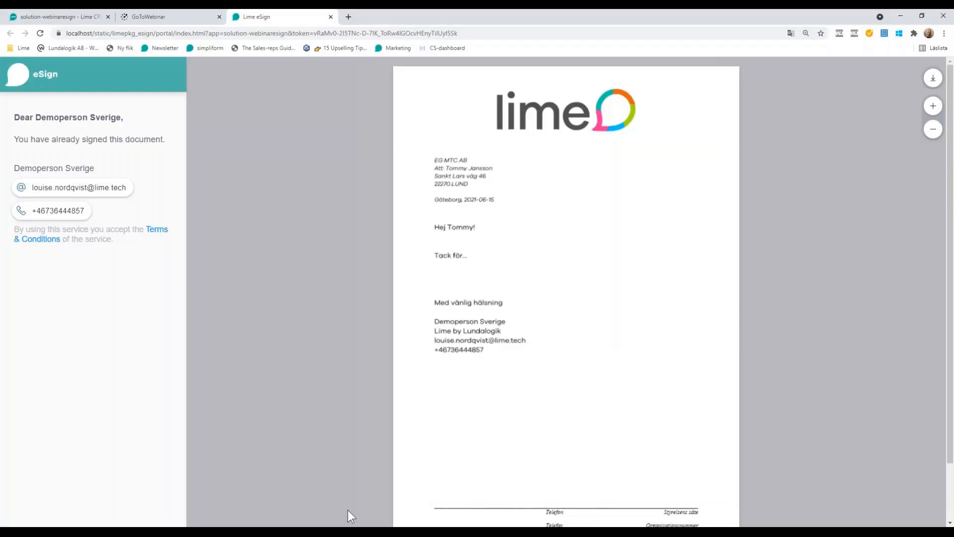
mouse_move(366, 519)
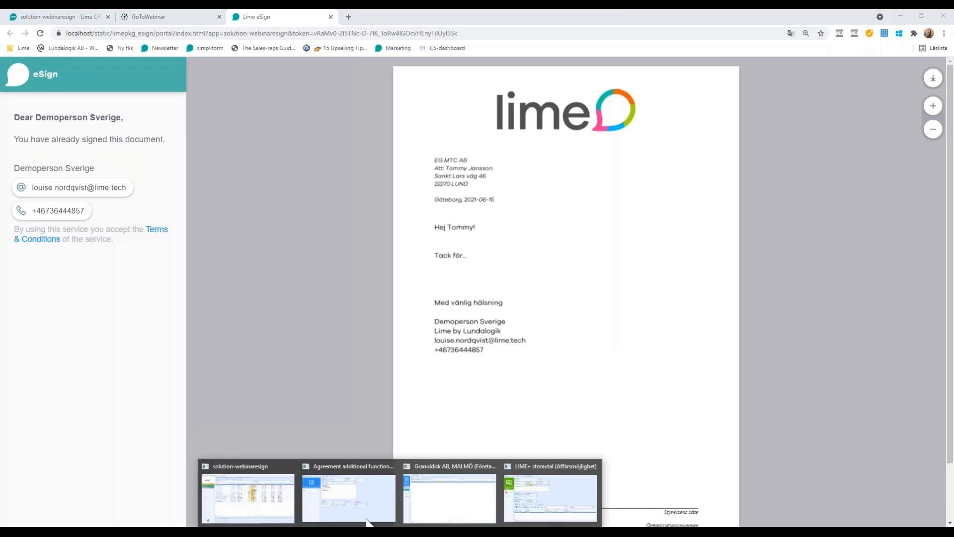
left_click(255, 496)
left_click(353, 80)
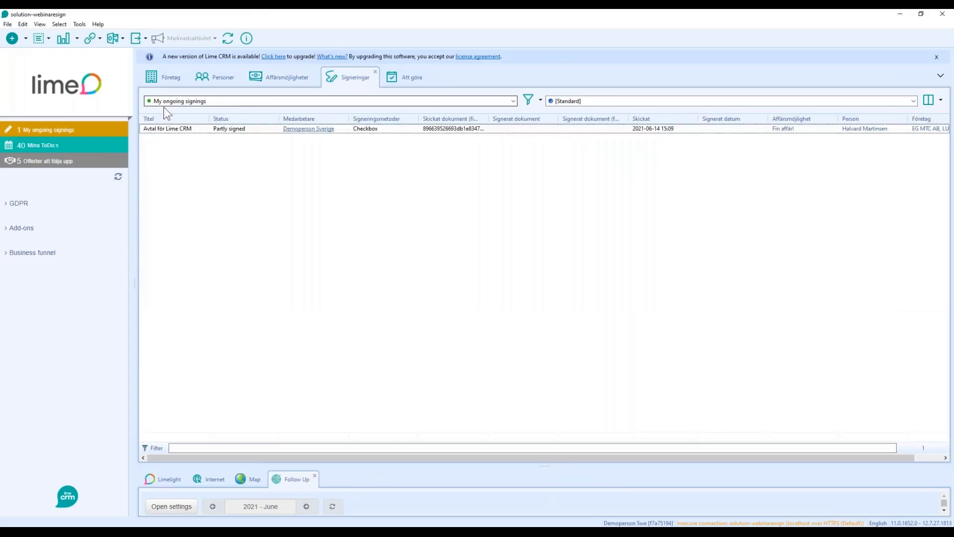
left_click(225, 39)
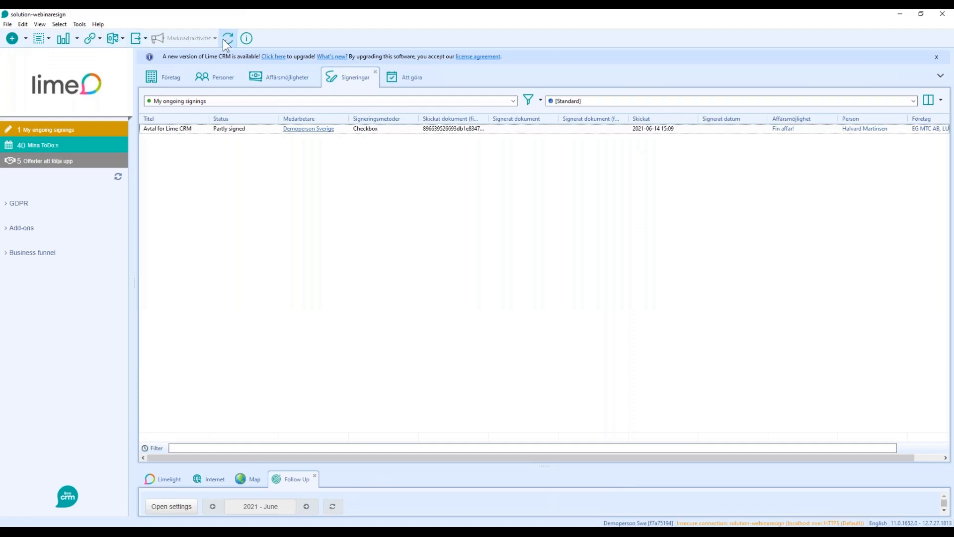
left_click(229, 102)
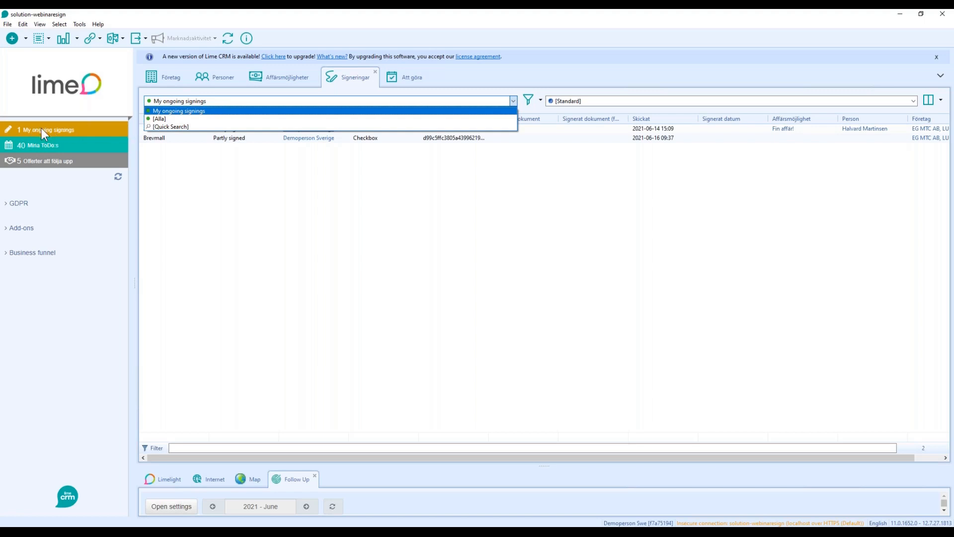
left_click(79, 128)
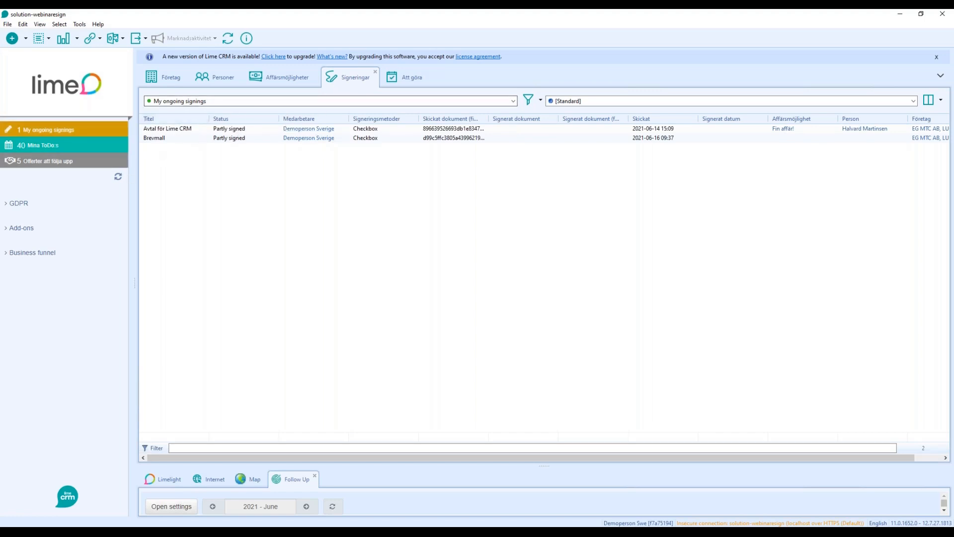
Refresh the signing and to-do counters, and view the details of the "Avtal för Lime CRM" signing before closing it.
left_click(118, 178)
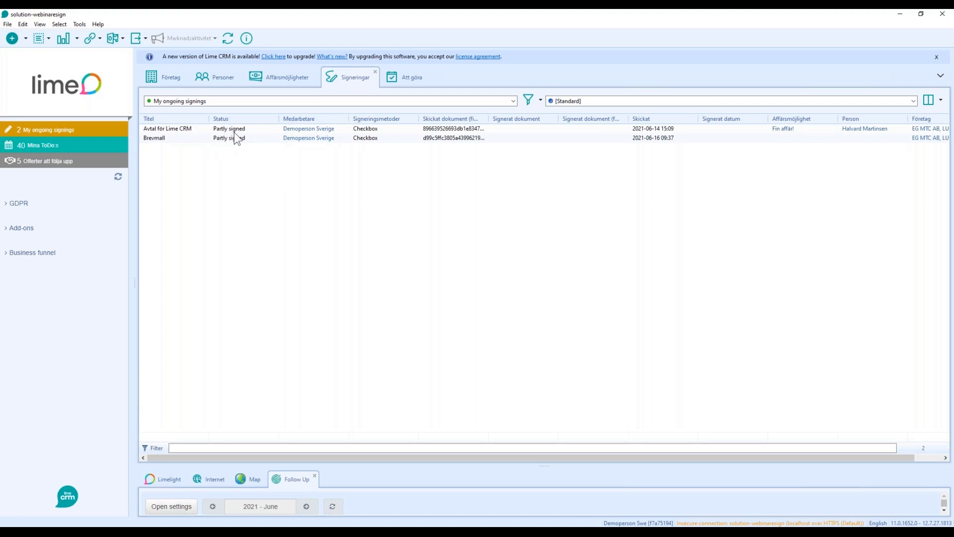
left_click(256, 128)
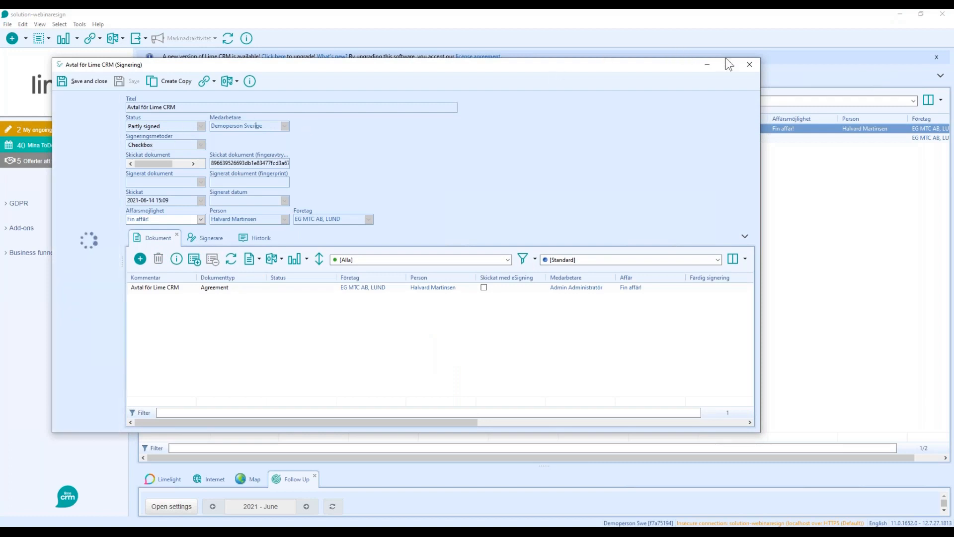
left_click(752, 70)
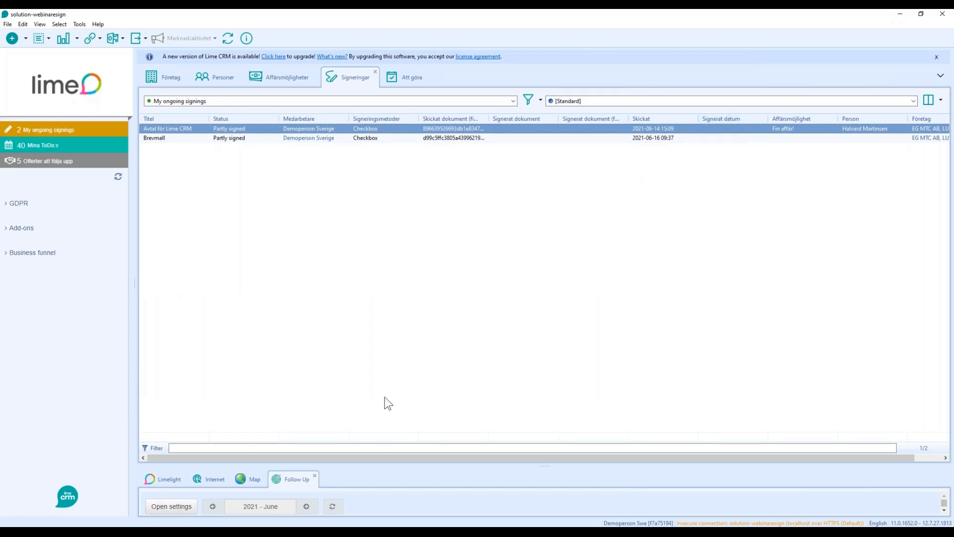
Switch to the Lime CRM web client in Chrome and open Granuldisk AB's "LIME+ storavtal" deal from the Deals list.
mouse_move(286, 533)
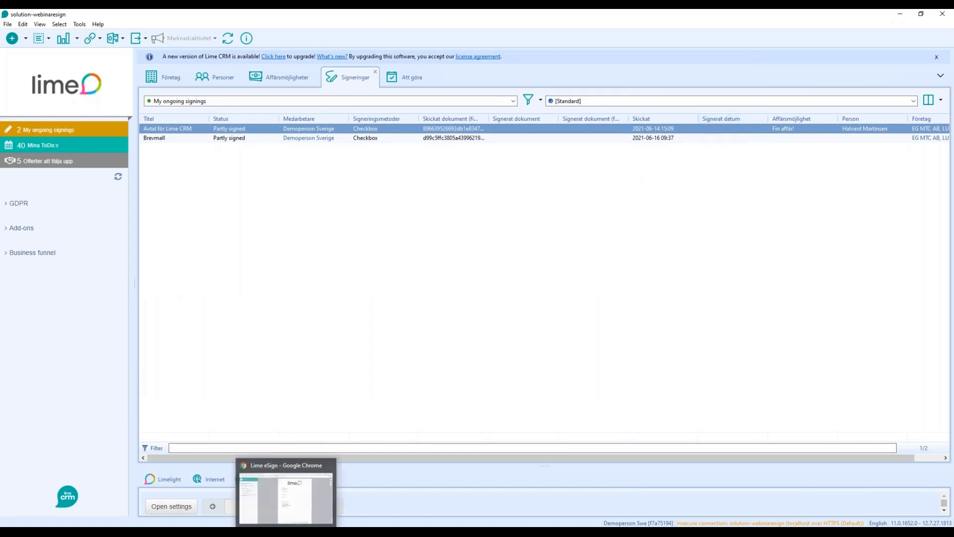
left_click(286, 499)
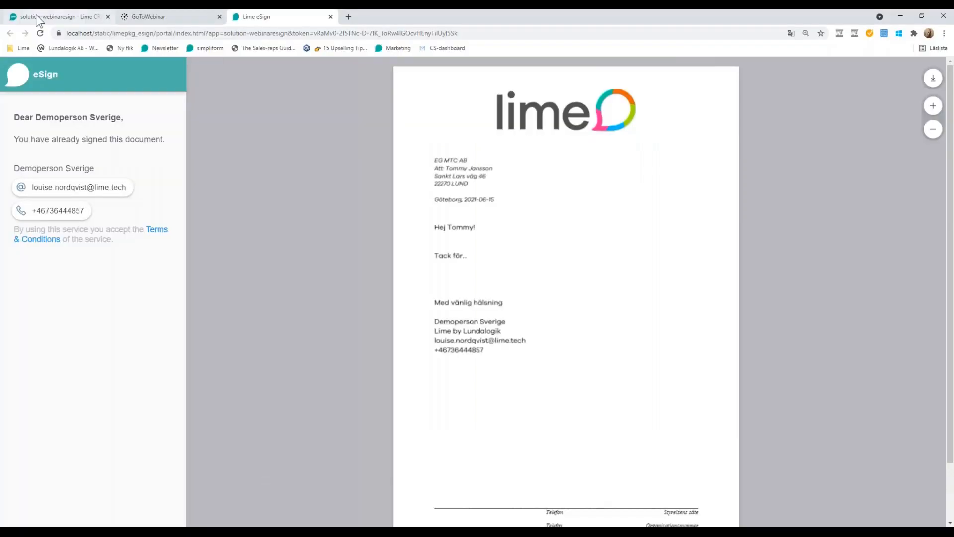
left_click(39, 19)
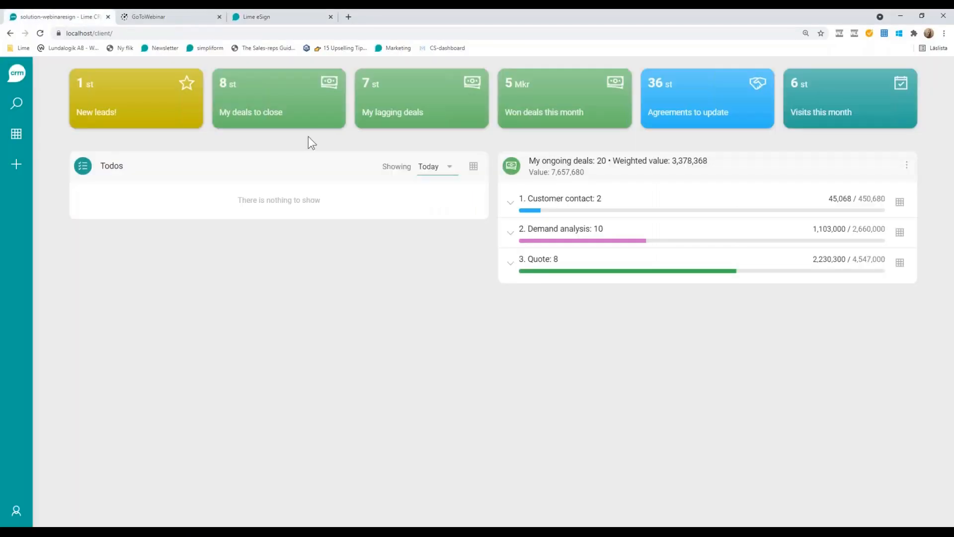
left_click(16, 140)
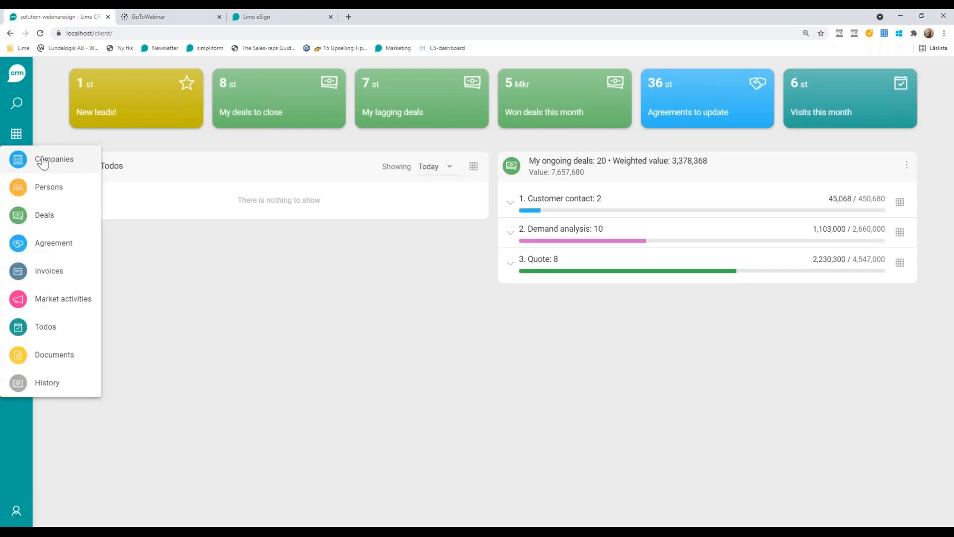
left_click(57, 218)
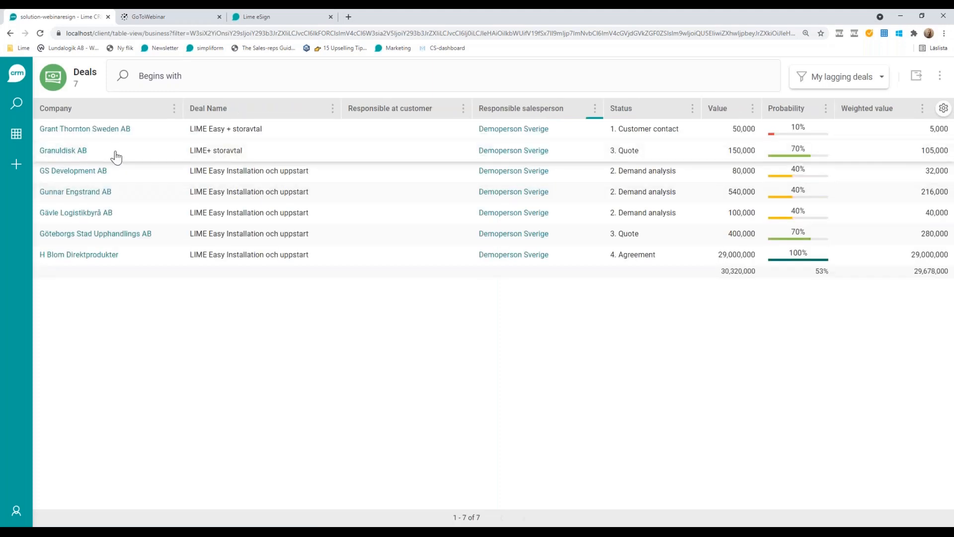
left_click(116, 158)
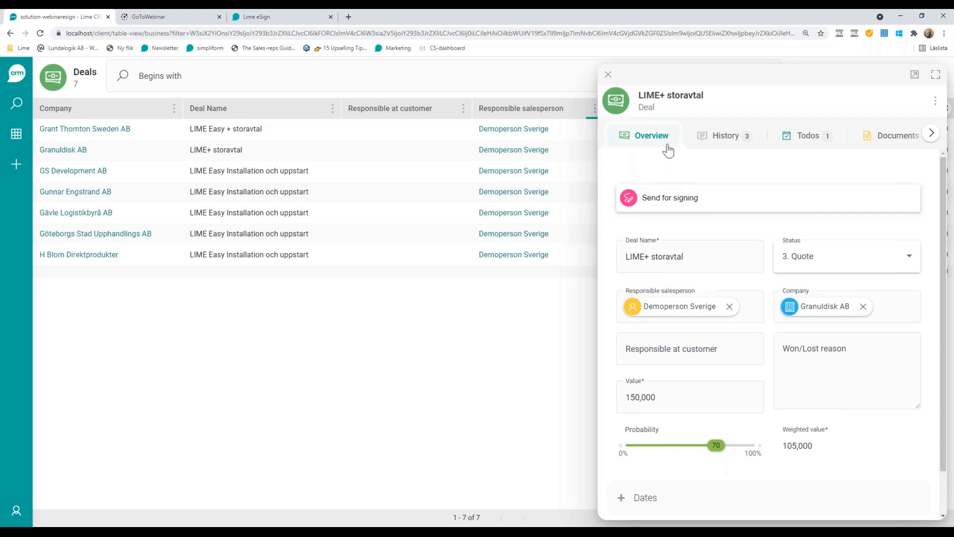
Prepare Offert Lime Go.pdf for signing from the deal, cancel at the signer and signing method form, and close the deal.
left_click(668, 199)
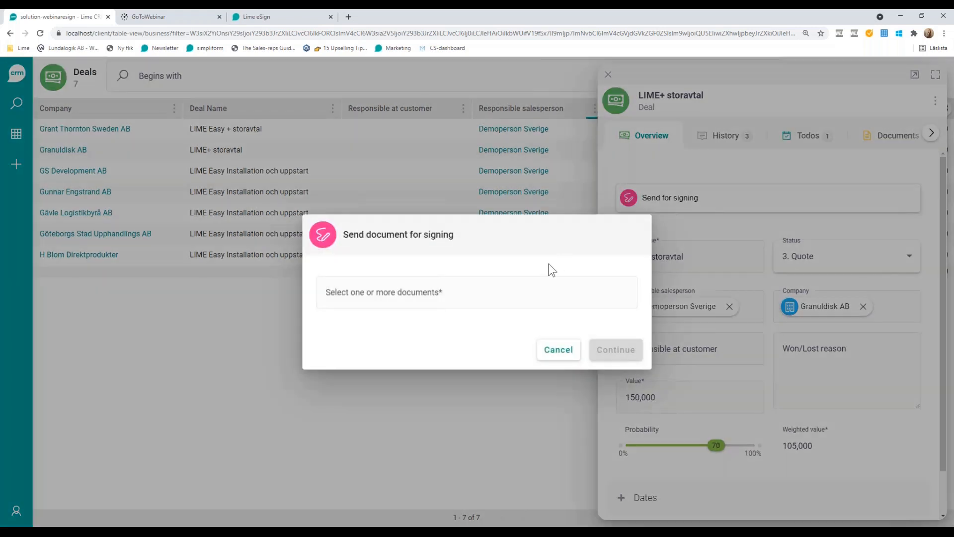
left_click(519, 286)
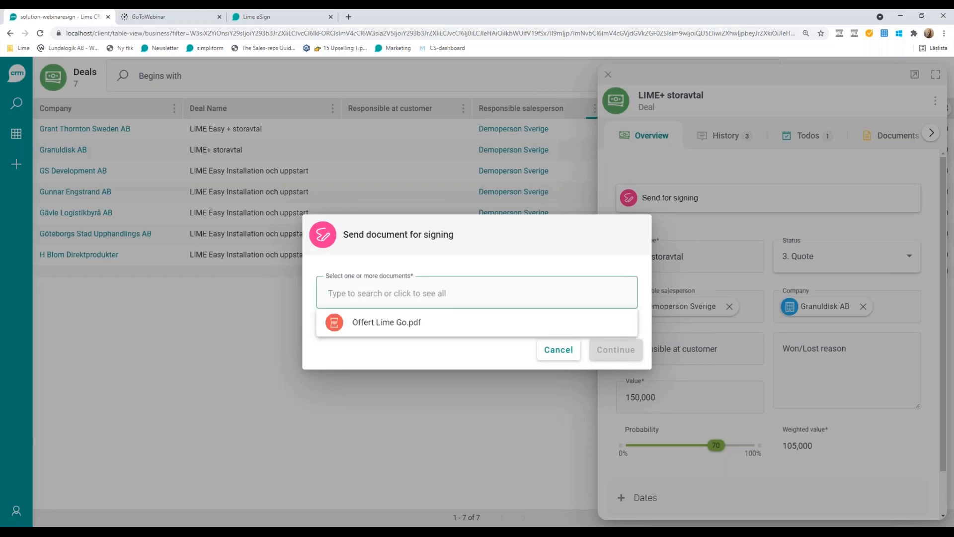
left_click(419, 334)
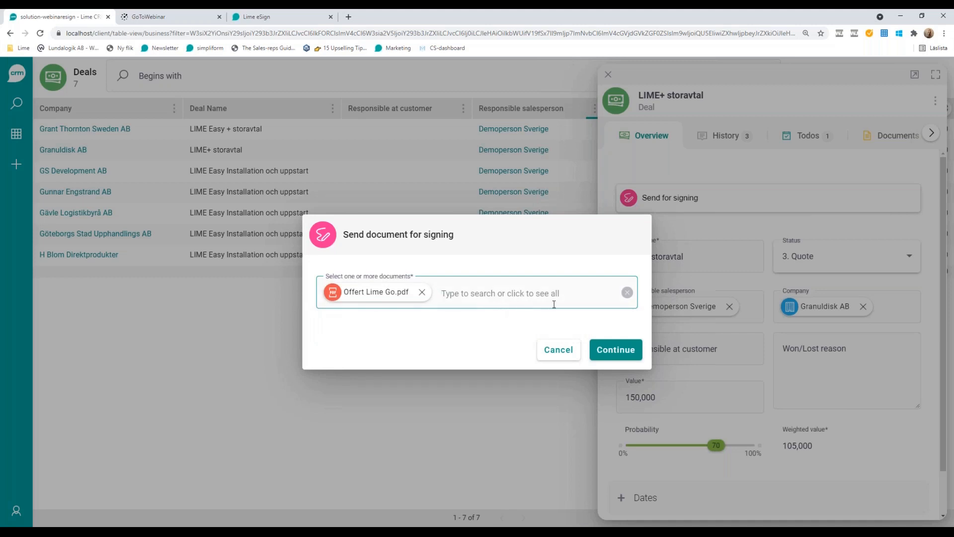
left_click(616, 352)
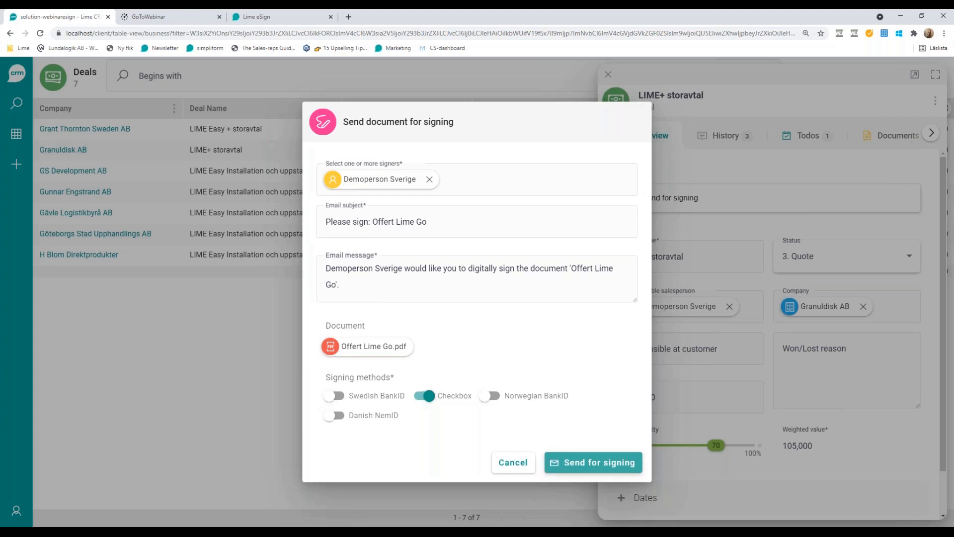
left_click(513, 462)
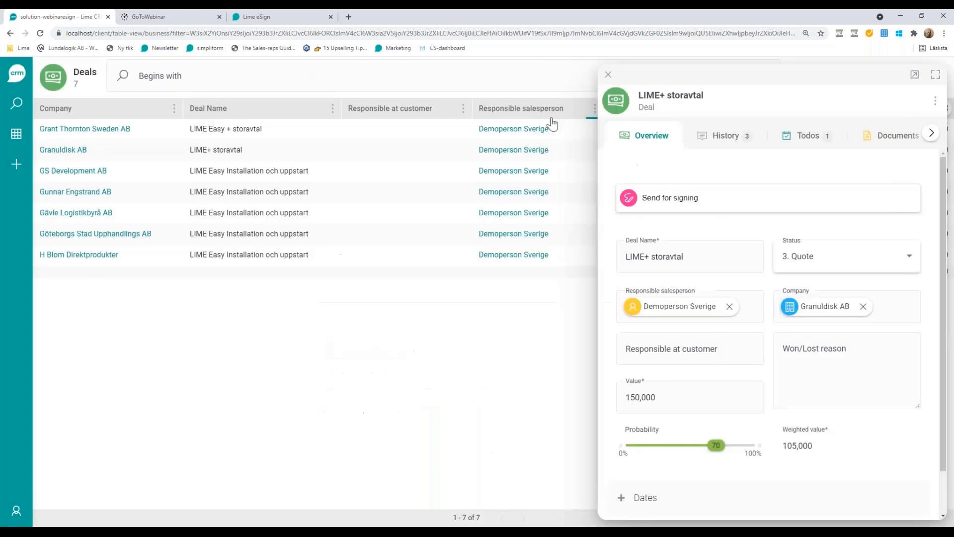
left_click(607, 76)
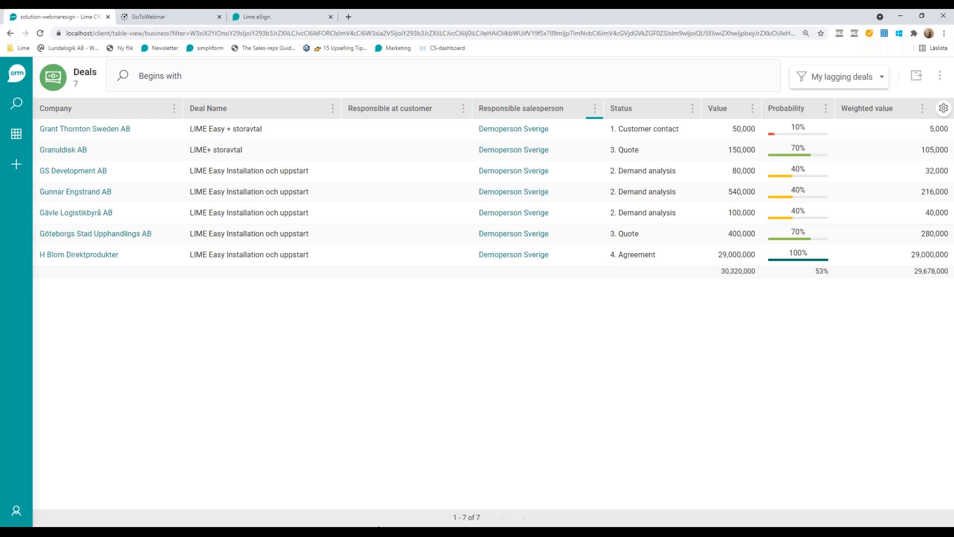
Switch to the "Webinar esign 2021-06-16.pptx" presentation in PowerPoint and run its slide show with swapped displays, advancing to the Summary slide's first bullet.
mouse_move(379, 527)
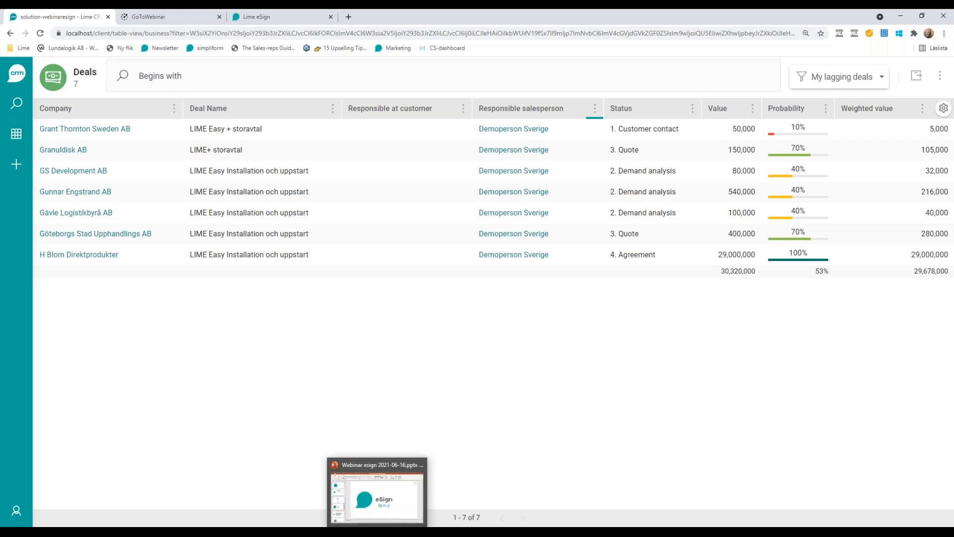
left_click(376, 510)
left_click(848, 521)
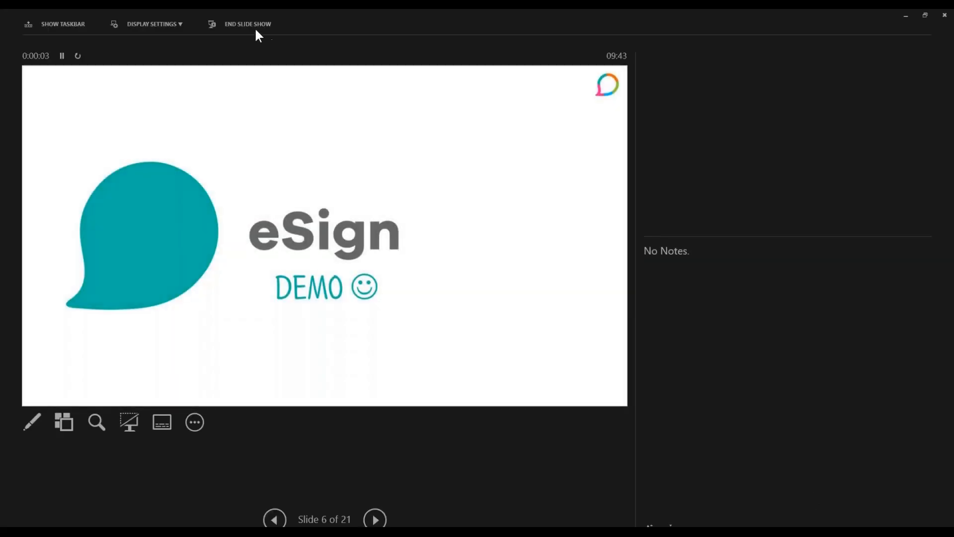
left_click(180, 22)
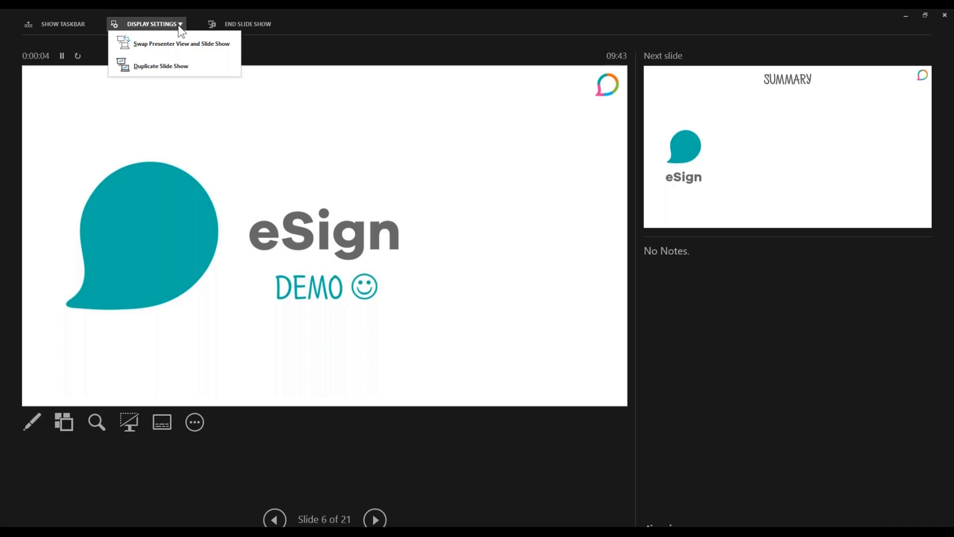
left_click(183, 47)
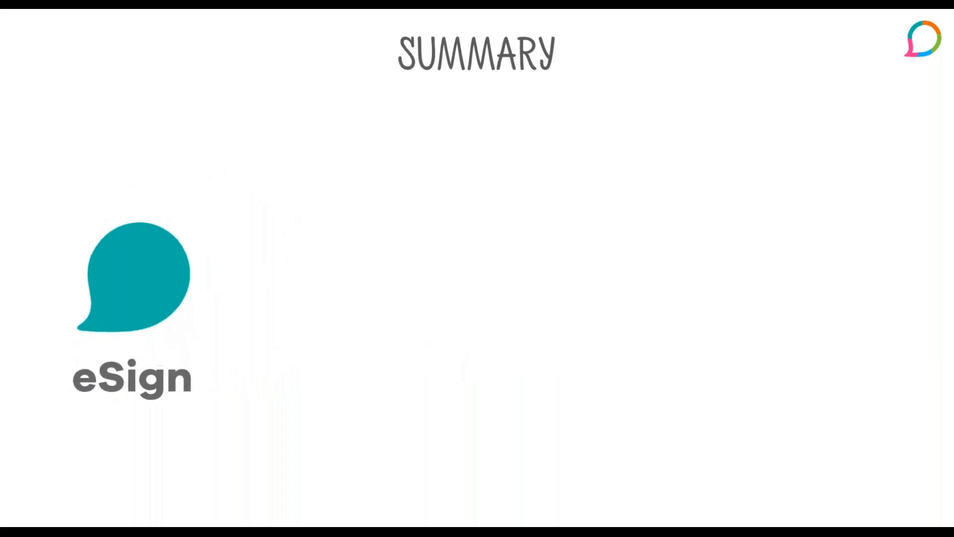
key("Right")
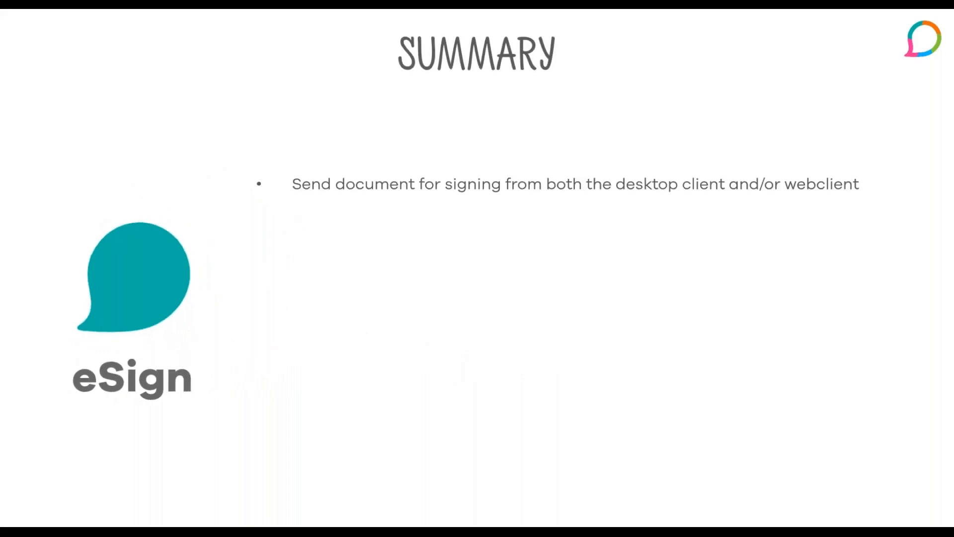